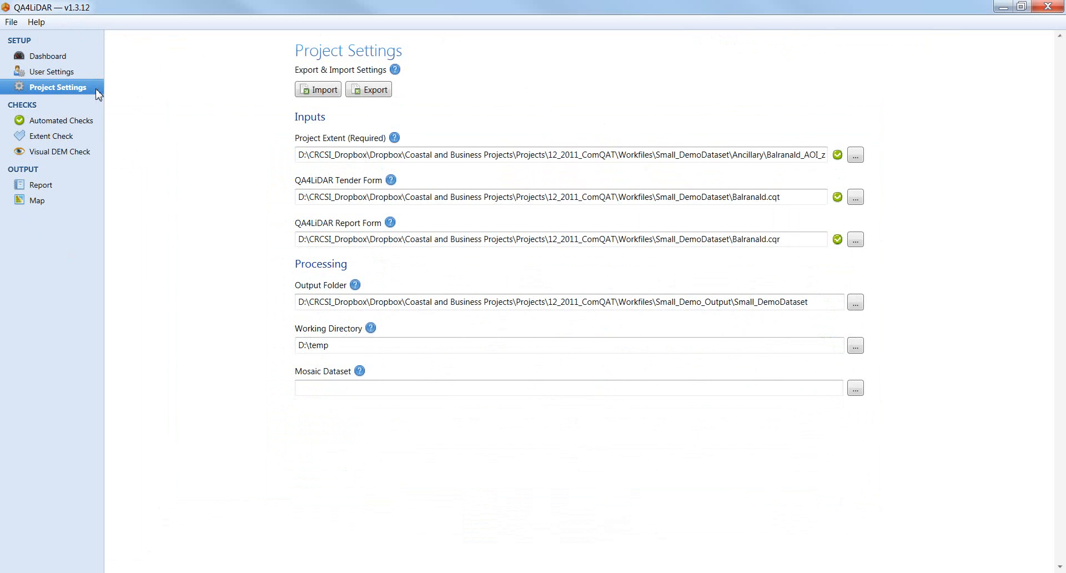
- Open the Automated Checks page and load CheckPoints.shp from the Ancillary folder as the FVA Check Points shapefile
left_click(98, 123)
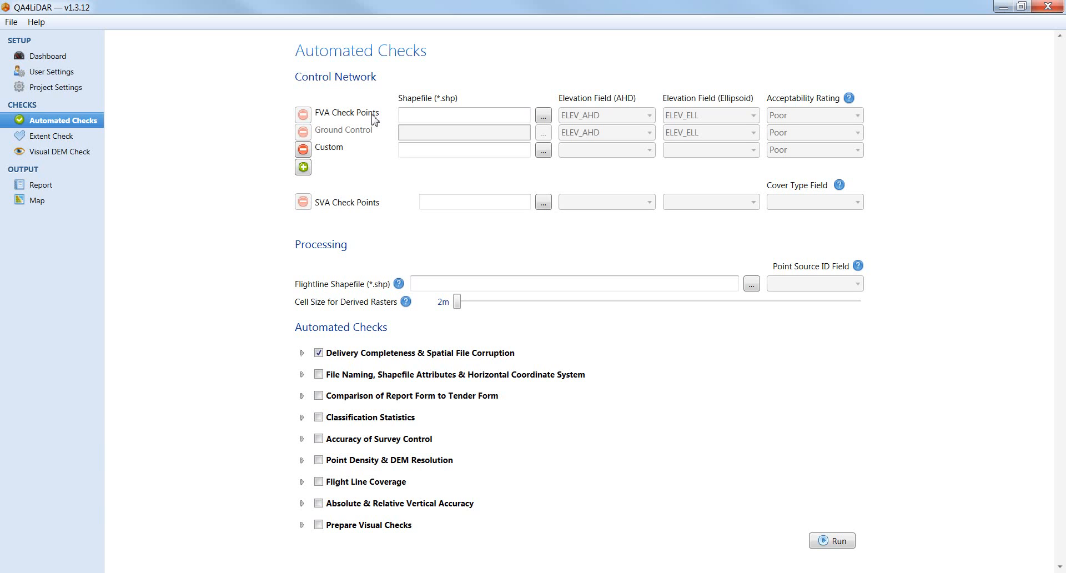
left_click(545, 117)
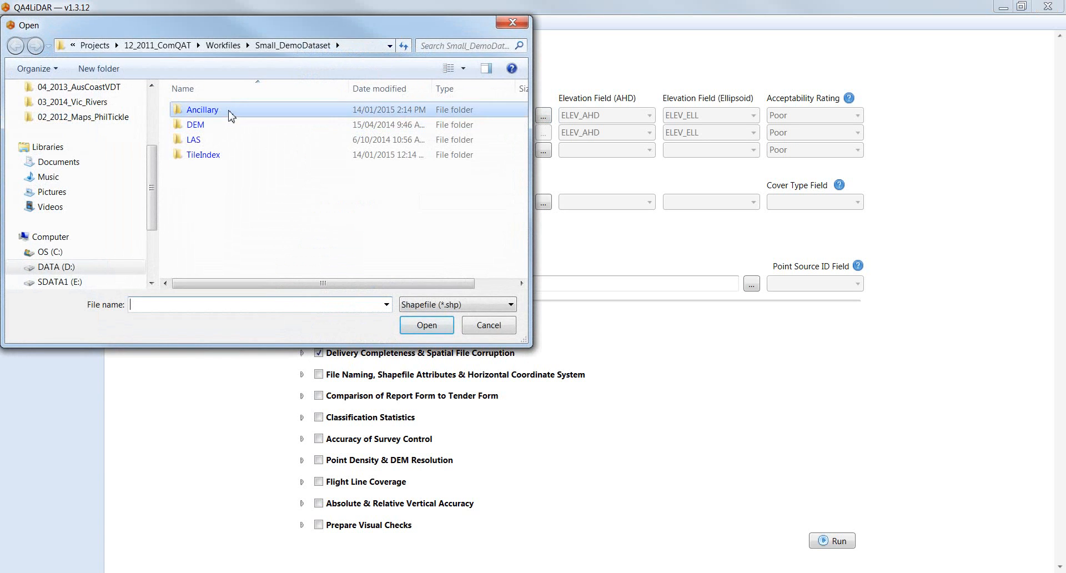
double_click(229, 111)
double_click(233, 125)
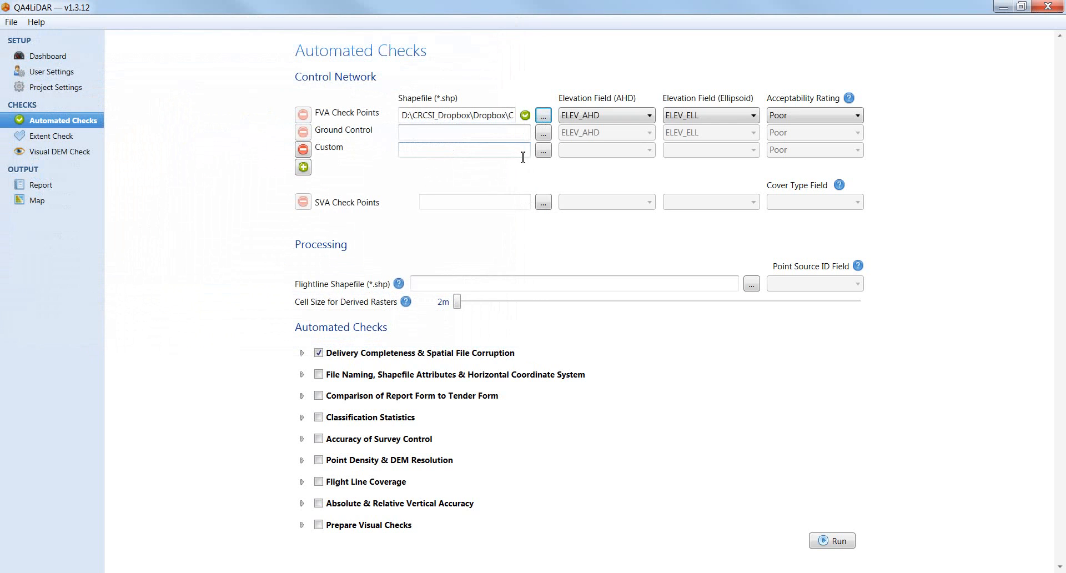
- Set the FVA Check Points elevation fields to ELEV_AHD and ELEV_ELL, with an acceptability rating of Poor
left_click(647, 117)
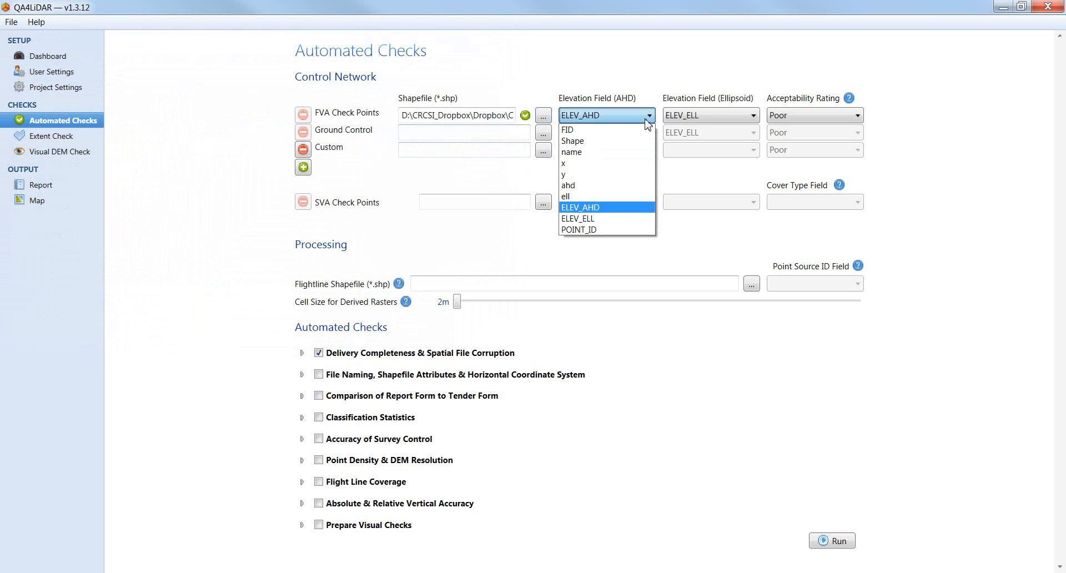
left_click(647, 207)
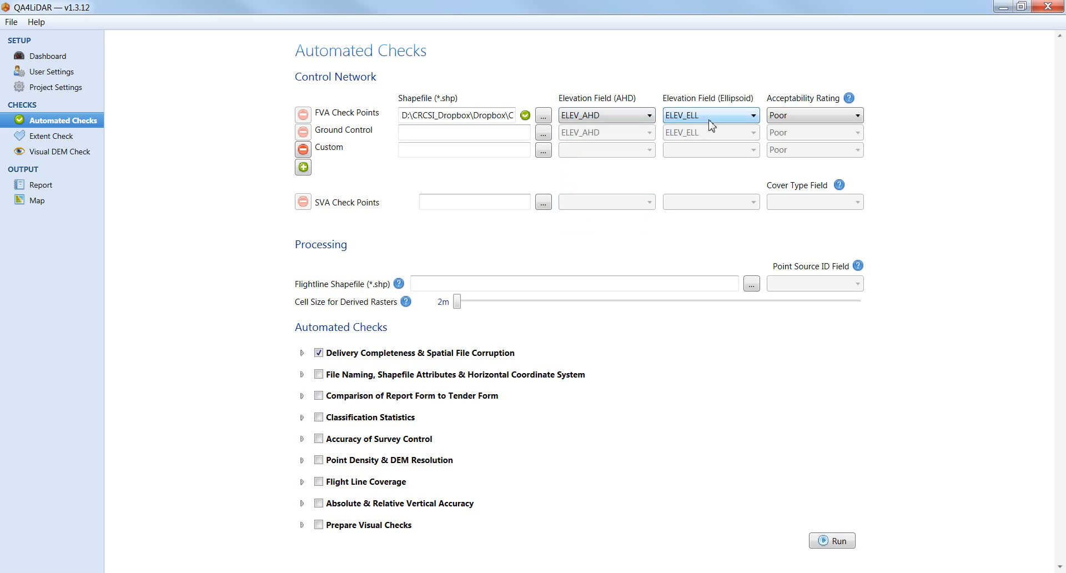
left_click(711, 124)
left_click(704, 230)
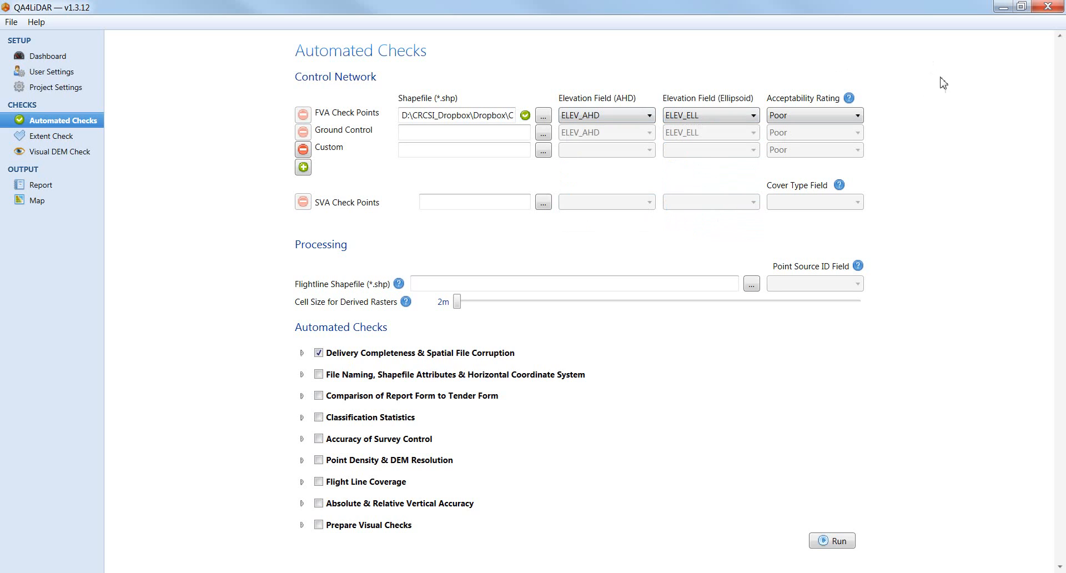
left_click(825, 117)
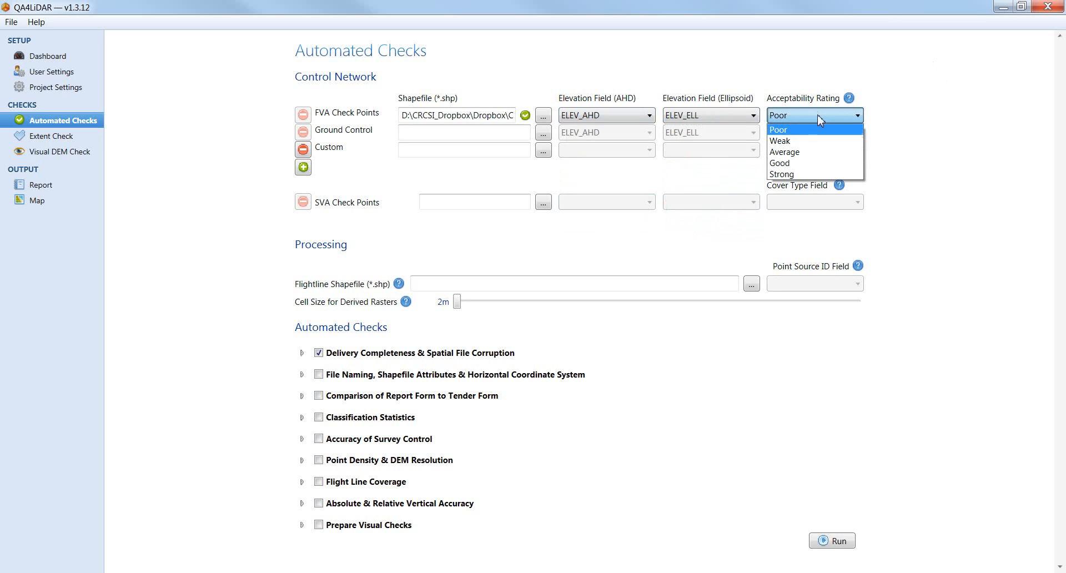
left_click(798, 131)
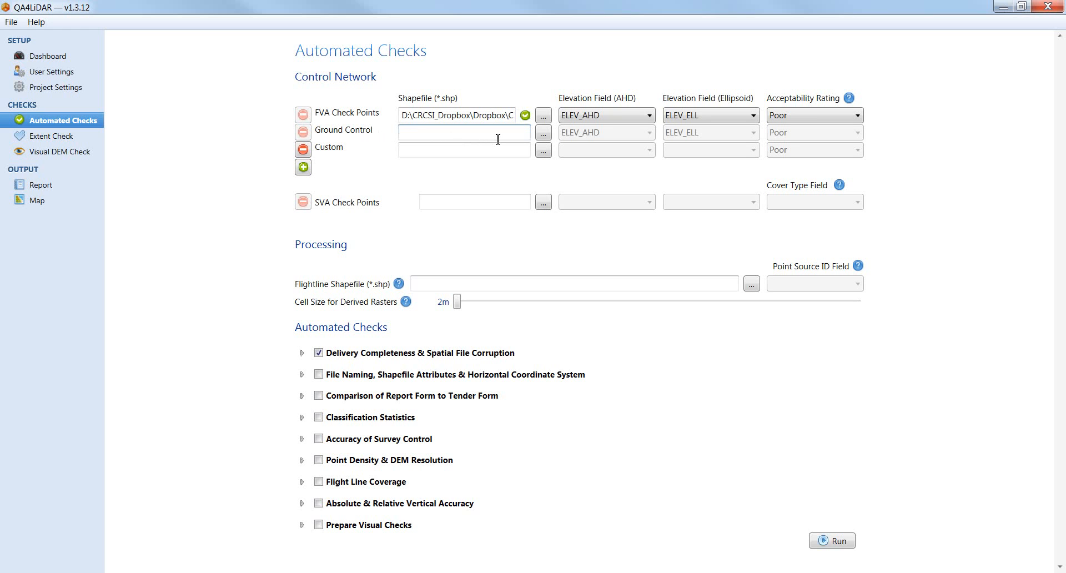
- Load GroundControlPoints.shp as the Ground Control shapefile and remove all custom rows from the control network
left_click(544, 133)
double_click(308, 144)
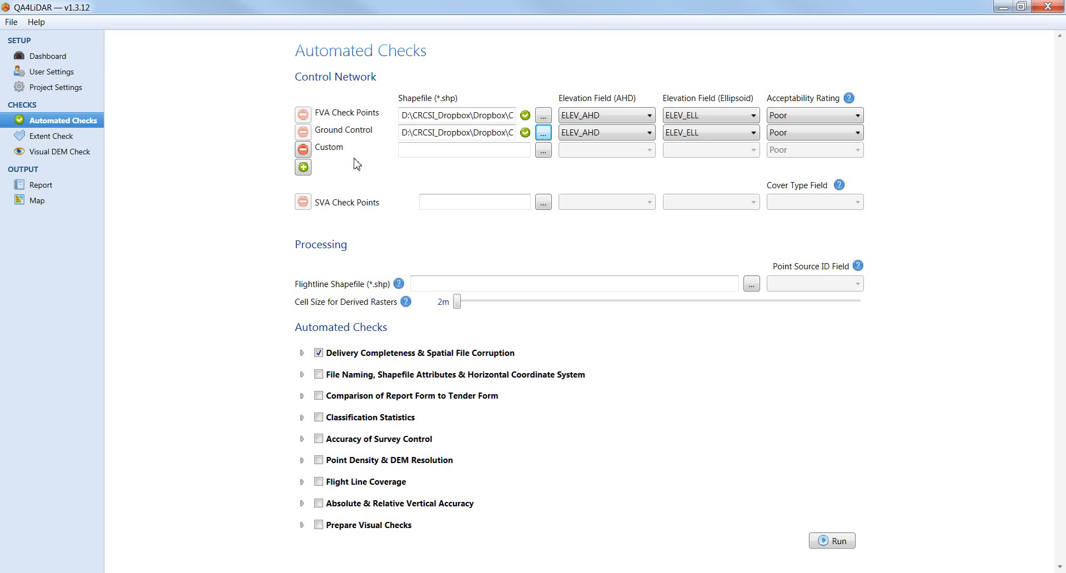
left_click(306, 169)
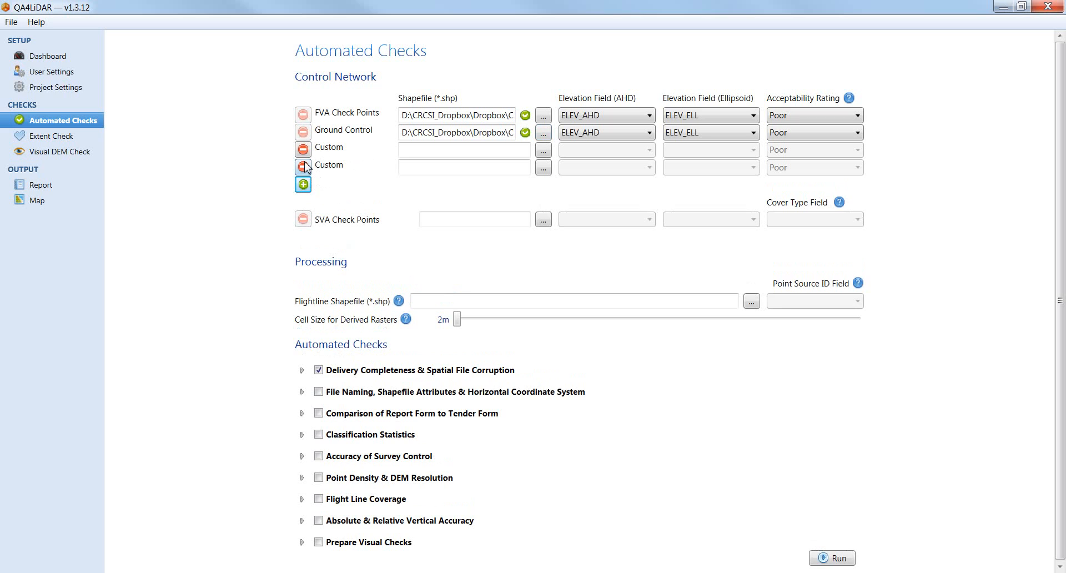
left_click(304, 167)
left_click(303, 150)
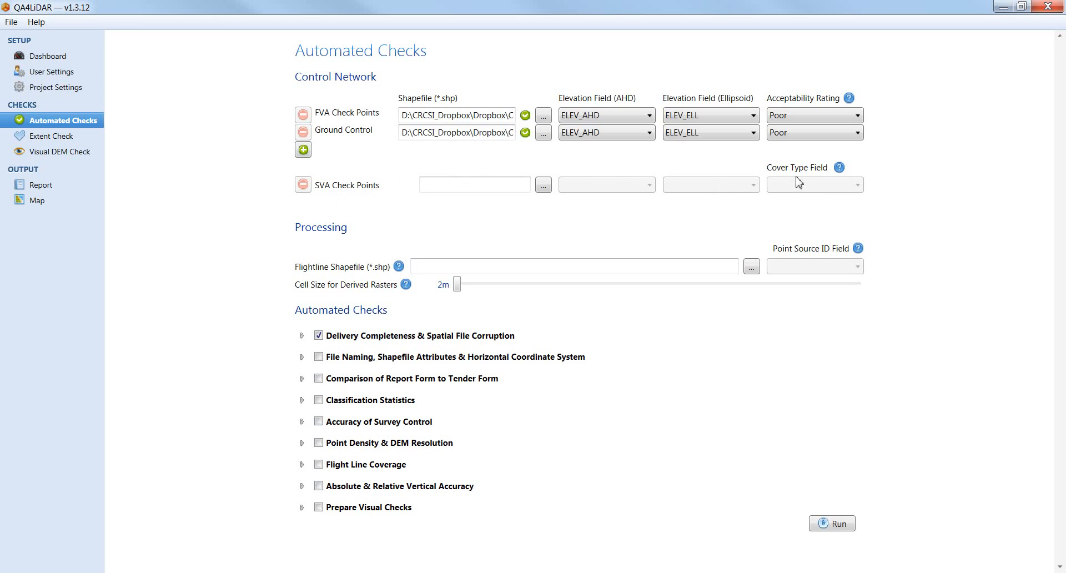
- Load SVAcheckpoints.shp for the SVA Check Points, using AHD as the AHD elevation field and Class as the cover type field
left_click(544, 189)
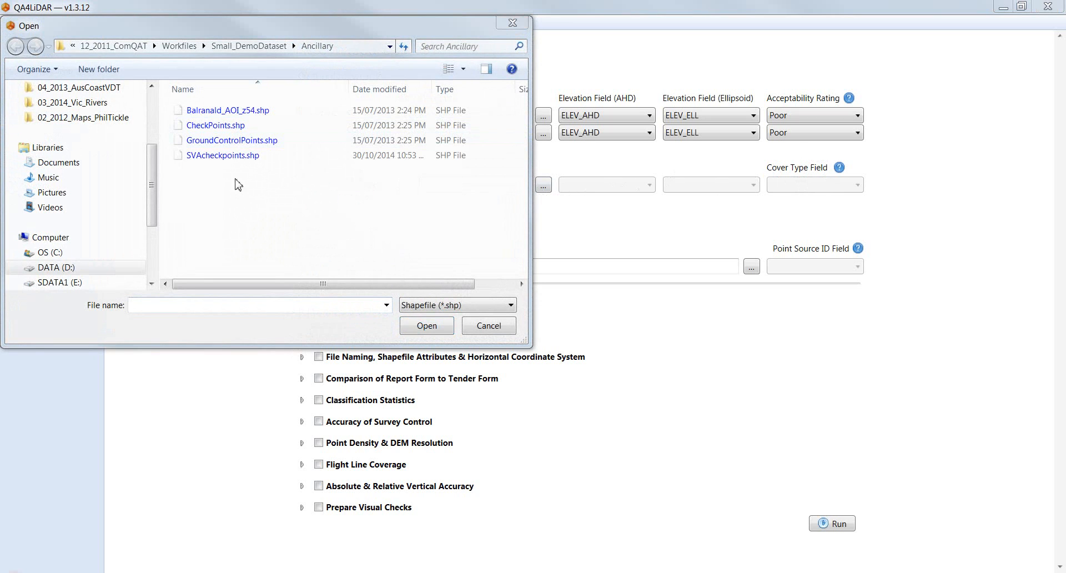
left_click(236, 157)
left_click(428, 327)
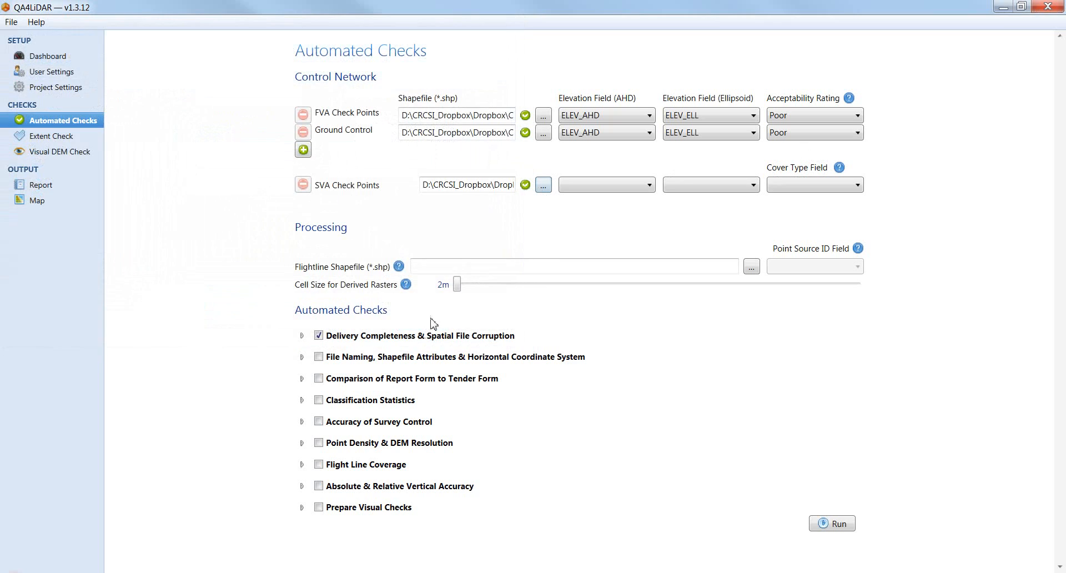
left_click(618, 192)
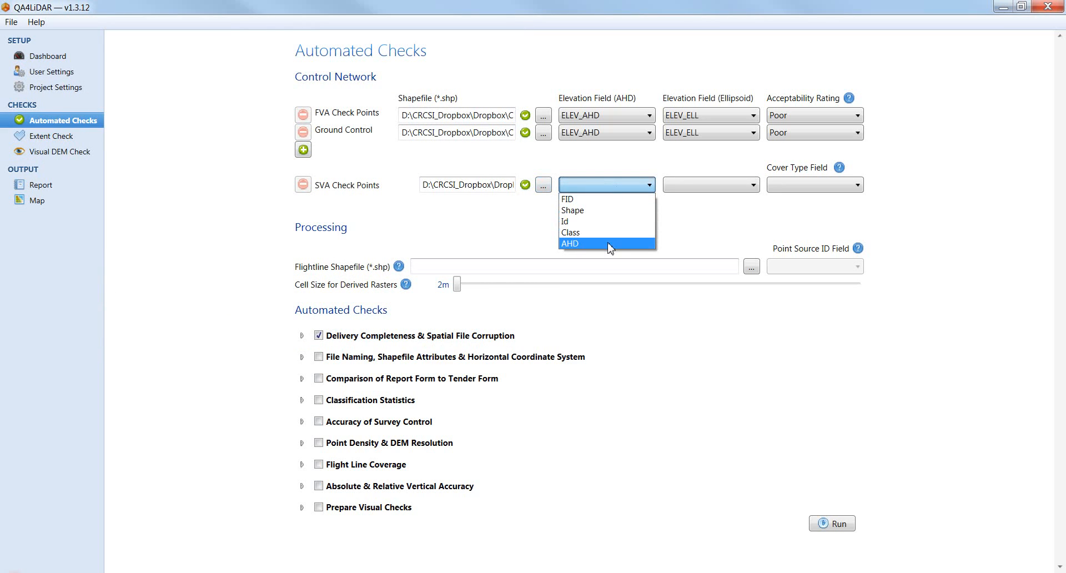
left_click(614, 234)
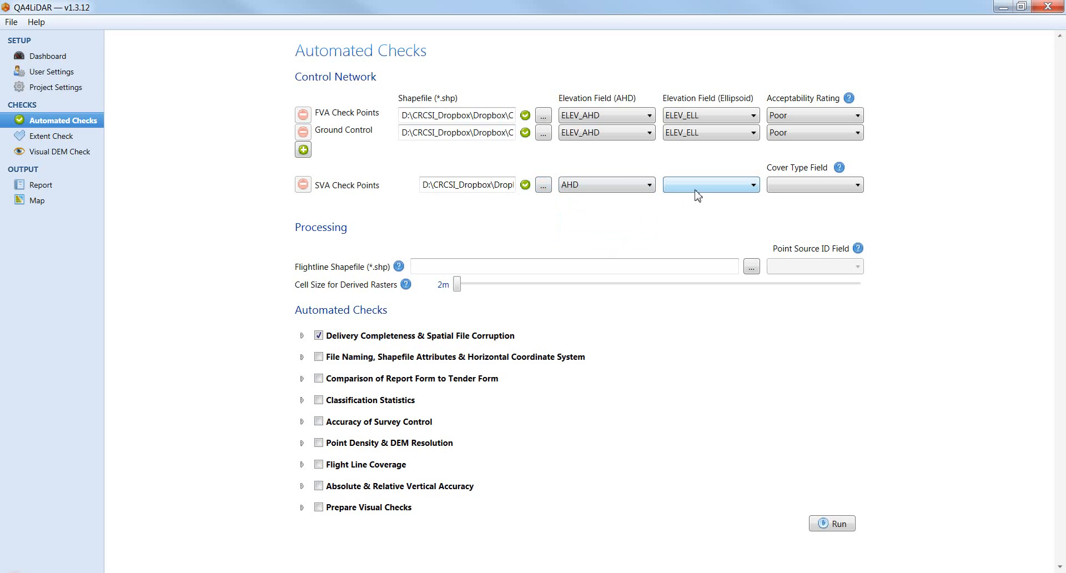
left_click(823, 189)
left_click(800, 232)
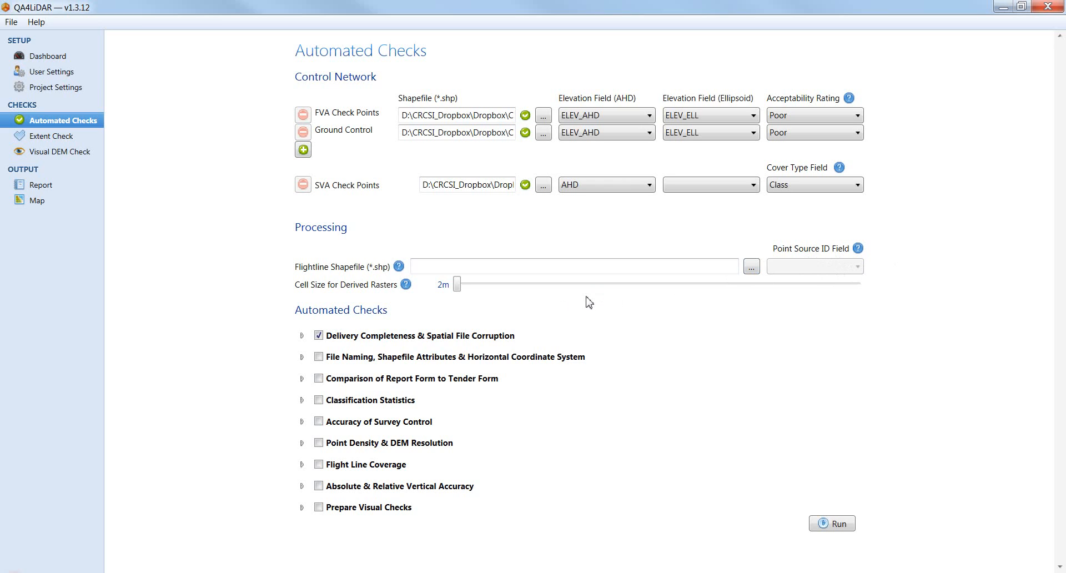
- Try a 6 m cell size for the derived rasters and return it to 2 m
left_click_drag(457, 285, 492, 288)
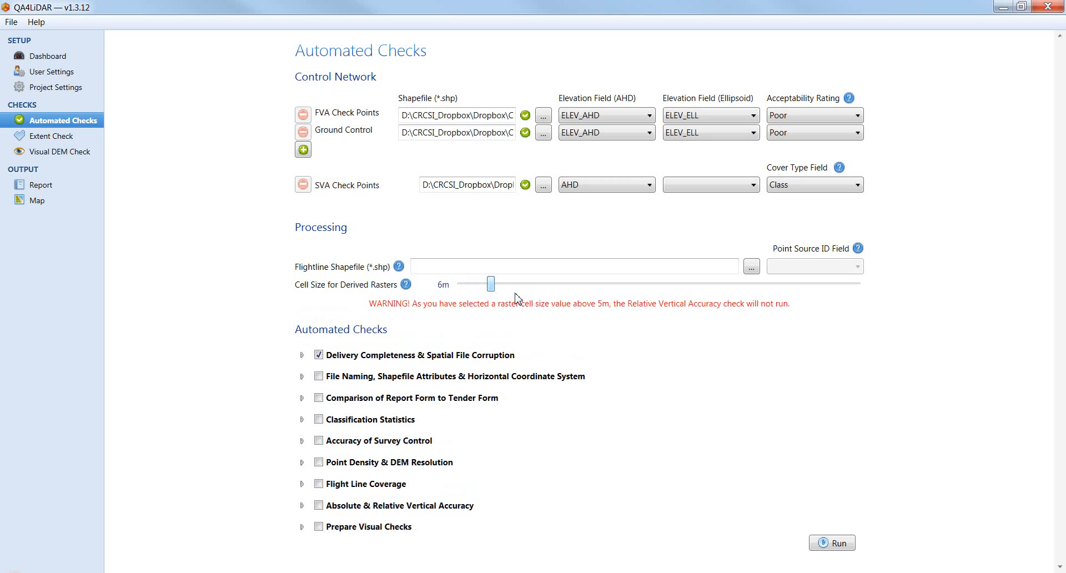
left_click_drag(492, 285, 443, 295)
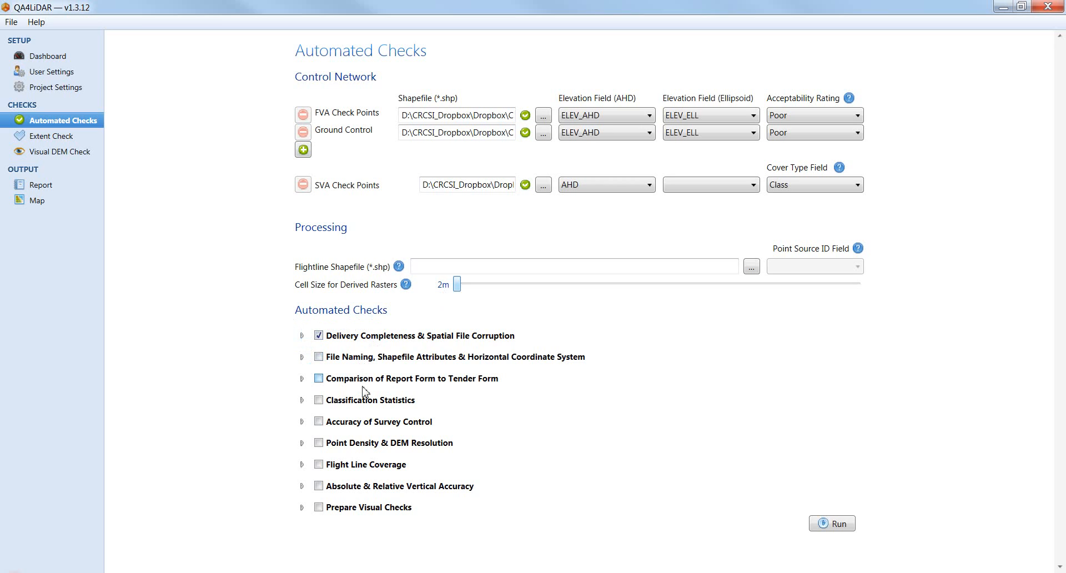
- Review the individual tests under Delivery Completeness & Spatial File Corruption and deselect that check group
left_click(302, 335)
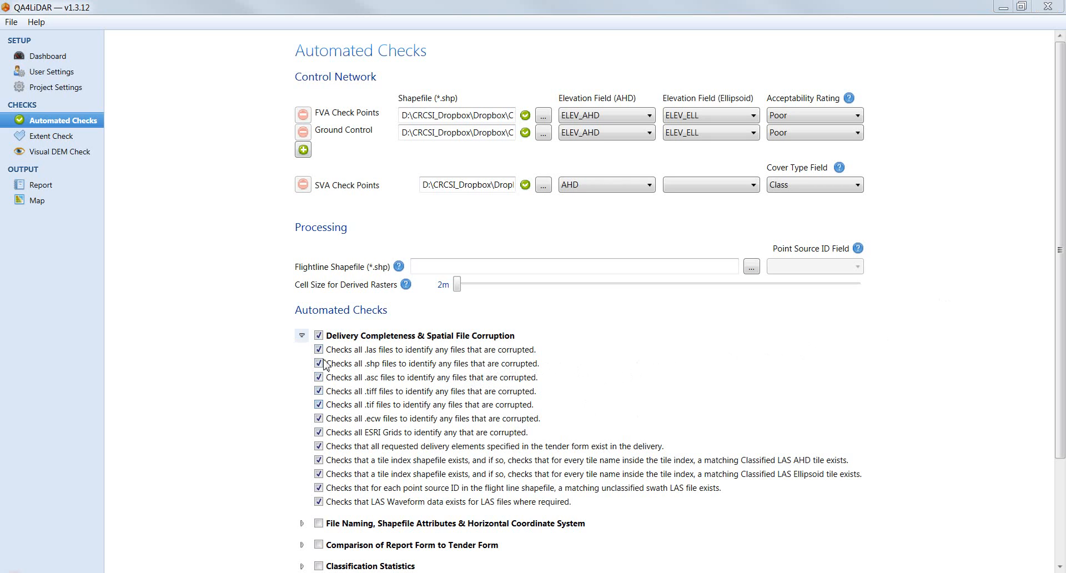
left_click(301, 336)
left_click(318, 336)
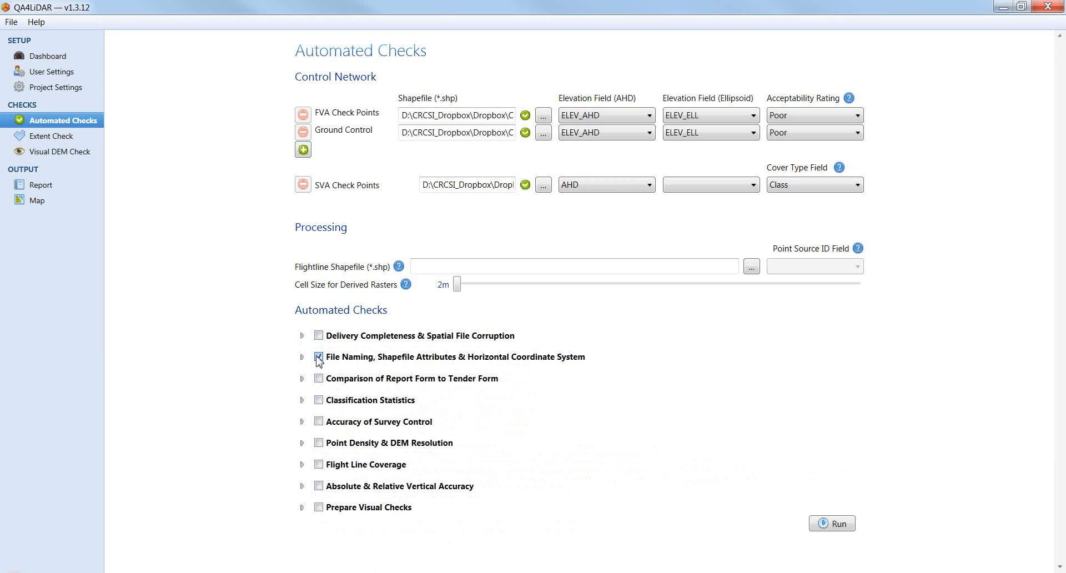
- Enable the six check groups from Classification Statistics through Prepare Visual Checks, leaving the file naming and form comparison groups deselected
left_click(319, 379)
left_click(319, 358)
left_click(319, 401)
left_click(318, 422)
left_click(320, 444)
left_click(319, 465)
left_click(318, 486)
left_click(319, 507)
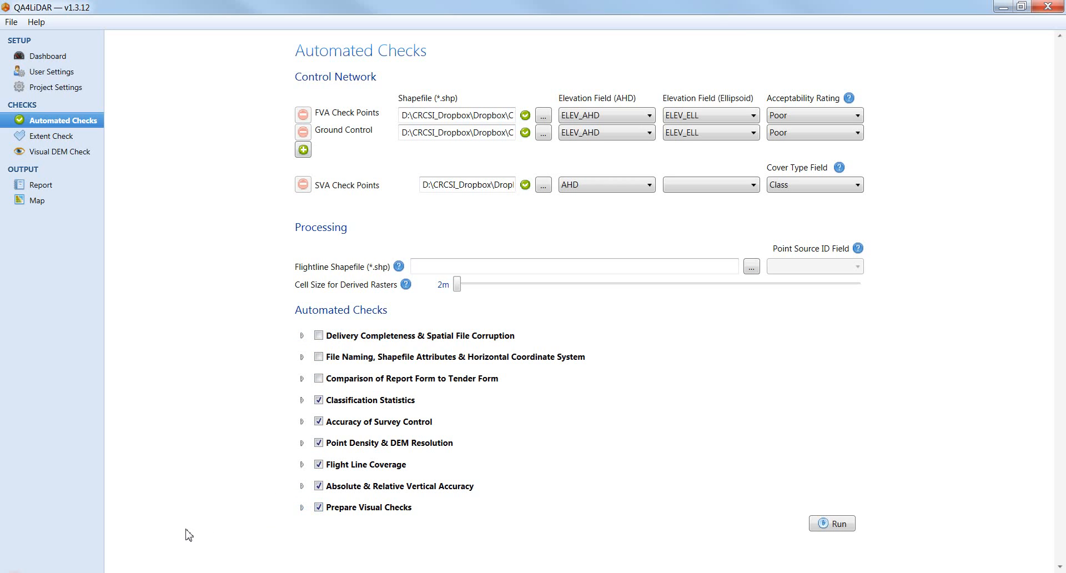